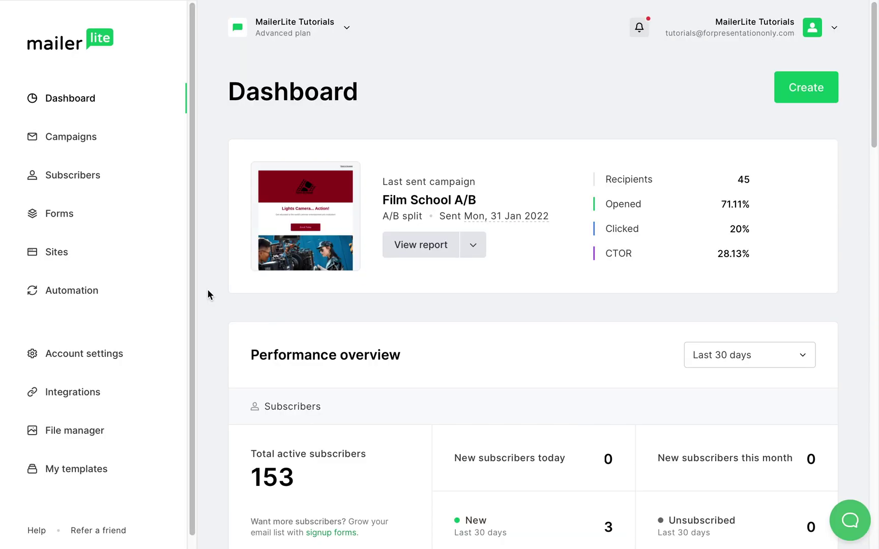
# Step: Create a new automation named 'Travel Agency'
pyautogui.click(69, 293)
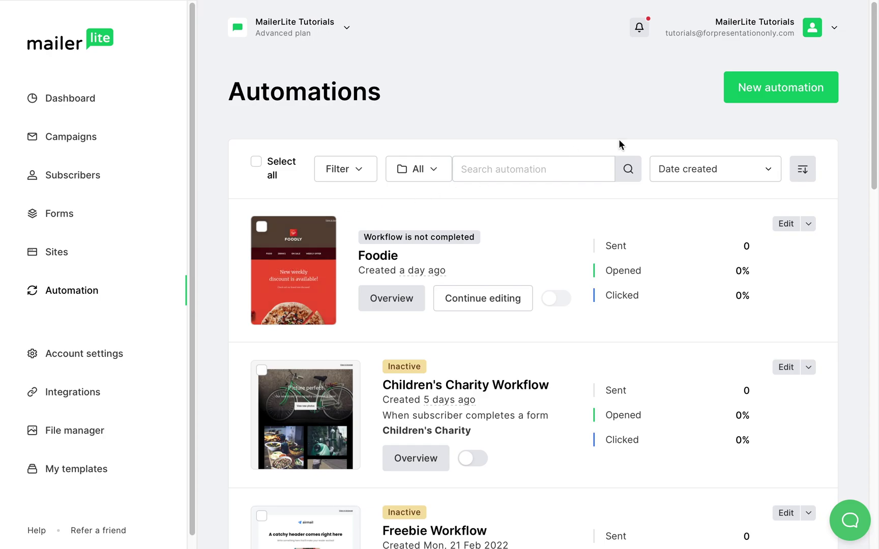
pyautogui.click(760, 91)
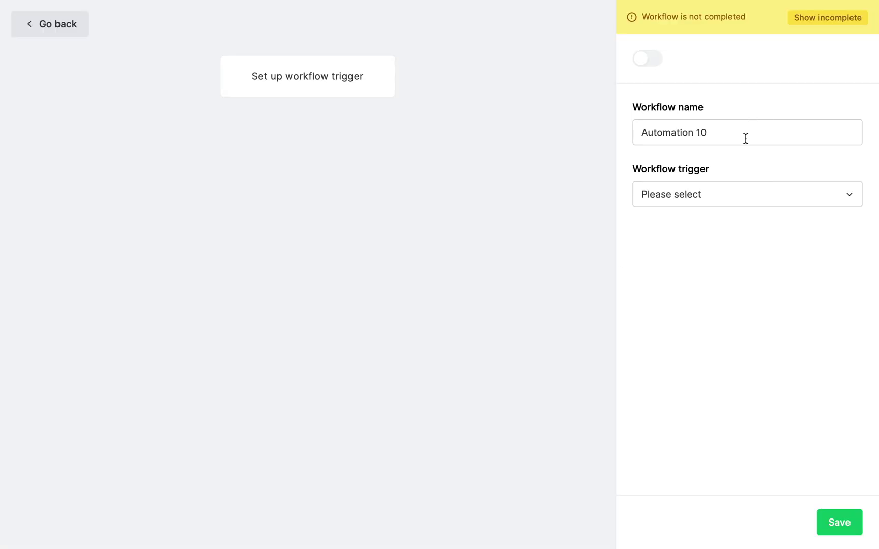
pyautogui.tripleClick(746, 139)
pyautogui.write('Travel A')
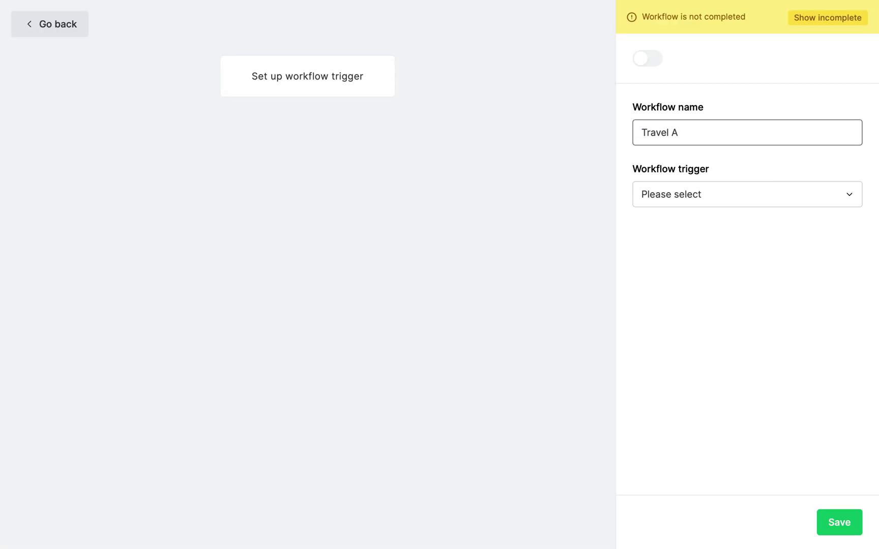
pyautogui.write('gency')
# Step: Trigger it when a subscriber joins the Travelers group, allowing reruns on rejoin, and save
pyautogui.click(753, 203)
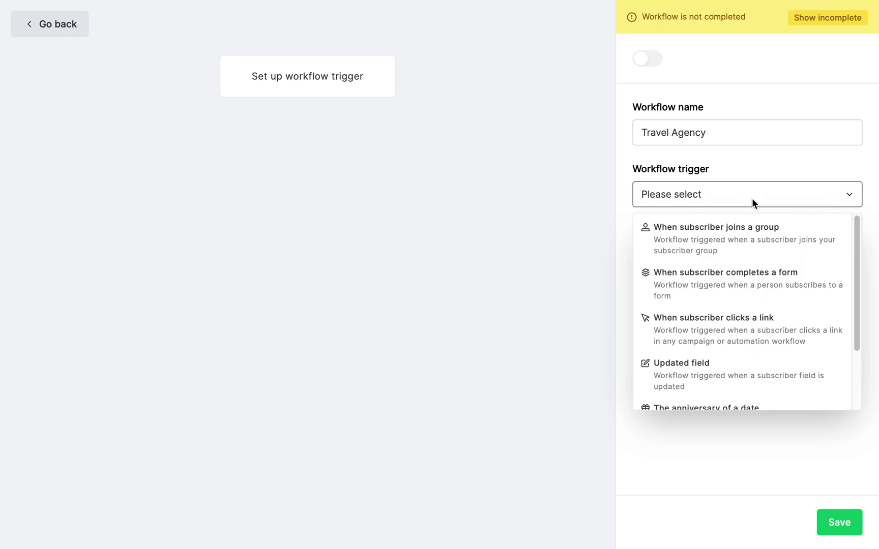
pyautogui.click(718, 243)
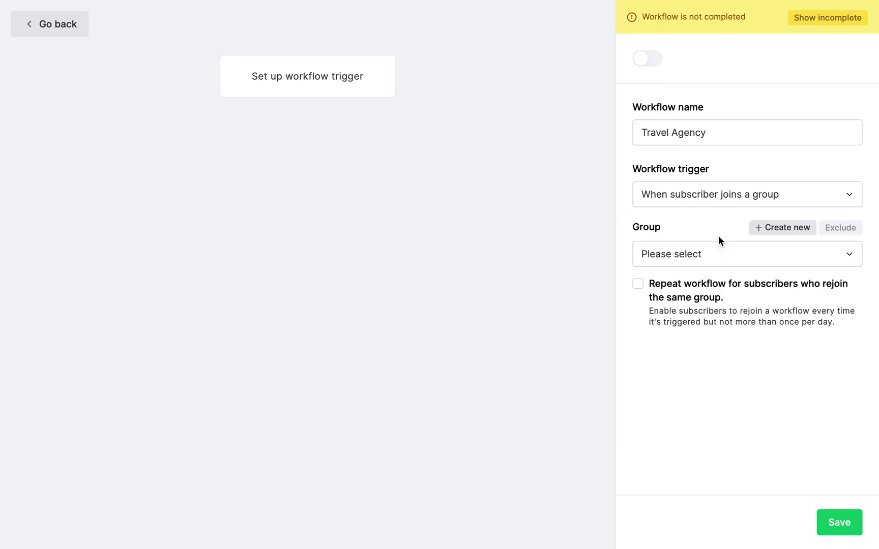
pyautogui.click(710, 259)
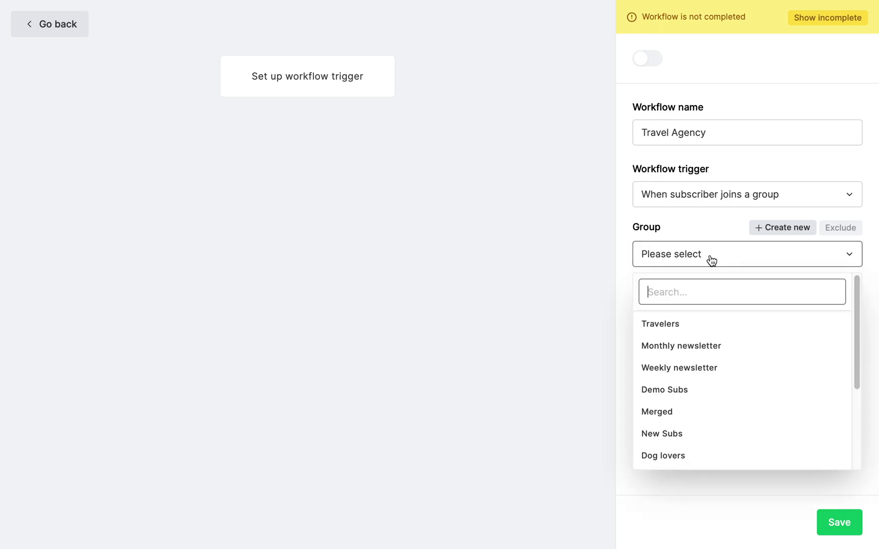
pyautogui.click(664, 328)
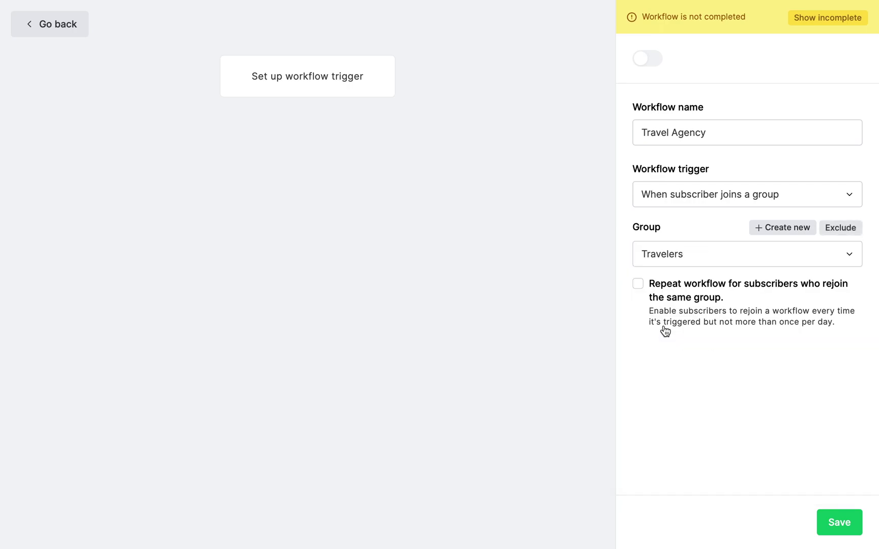
pyautogui.click(638, 284)
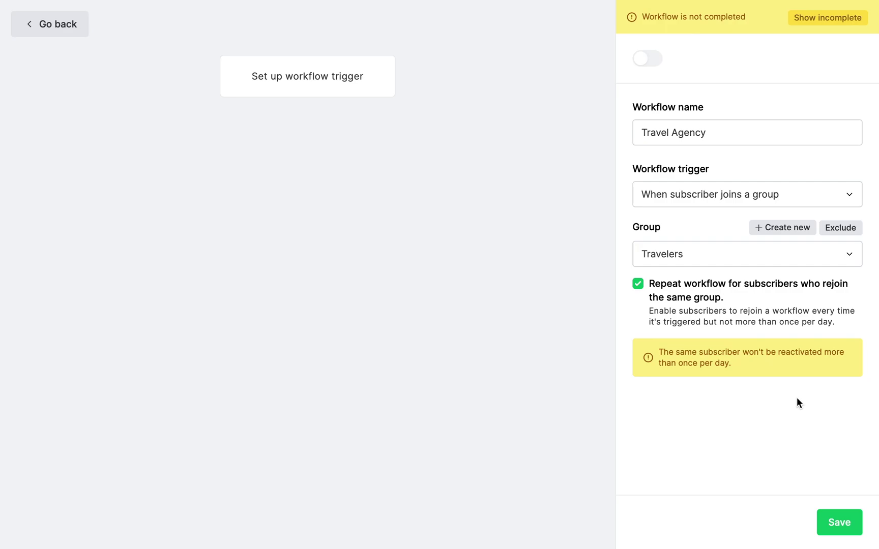
pyautogui.click(840, 524)
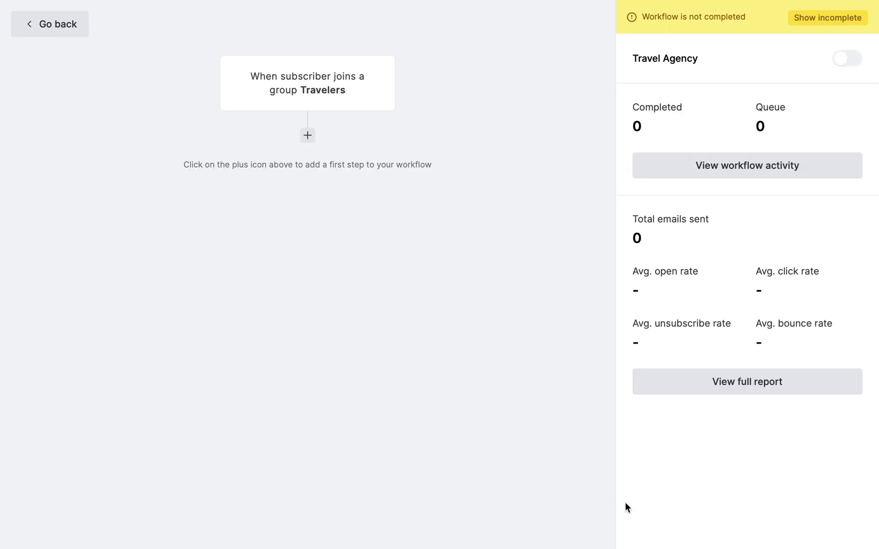
# Step: Add an email step after the trigger named 'Welcome Email 1' with subject 'Passionate About Travelling?'
pyautogui.click(307, 136)
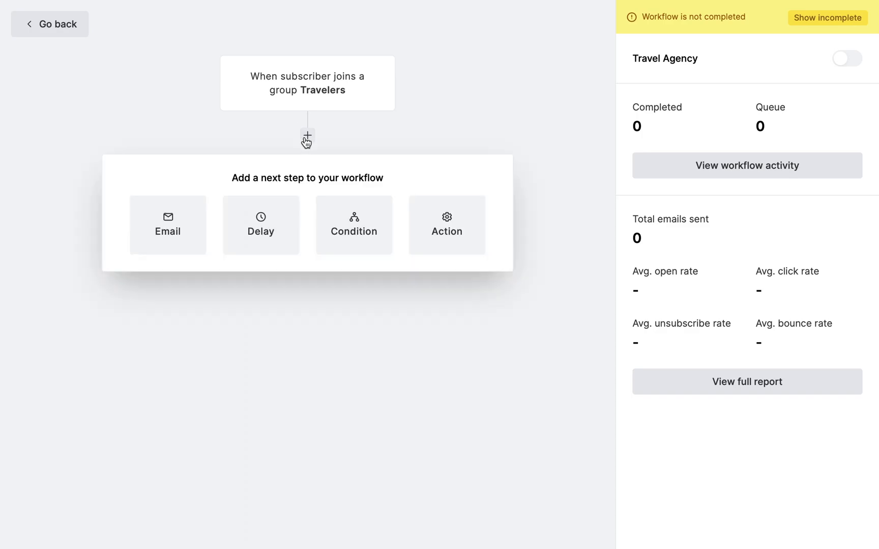
pyautogui.click(173, 226)
pyautogui.click(666, 96)
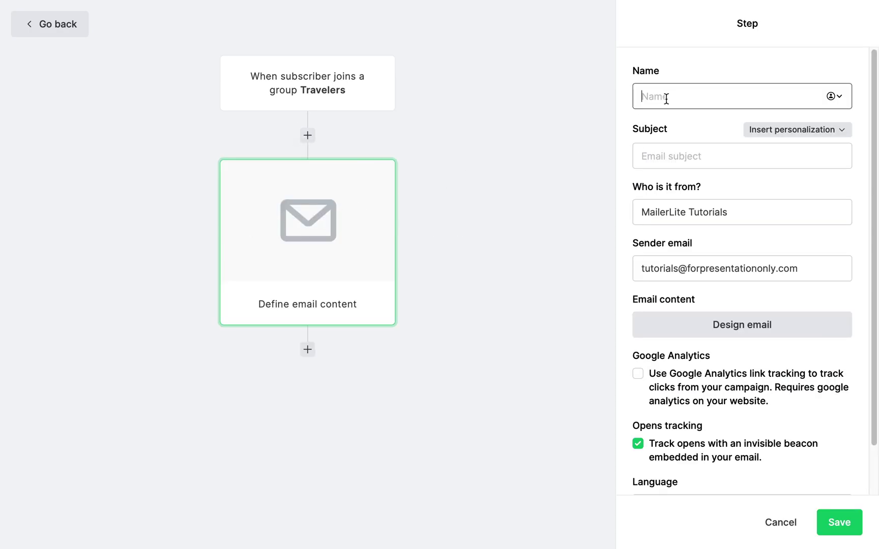
pyautogui.write('Welcome Email 1')
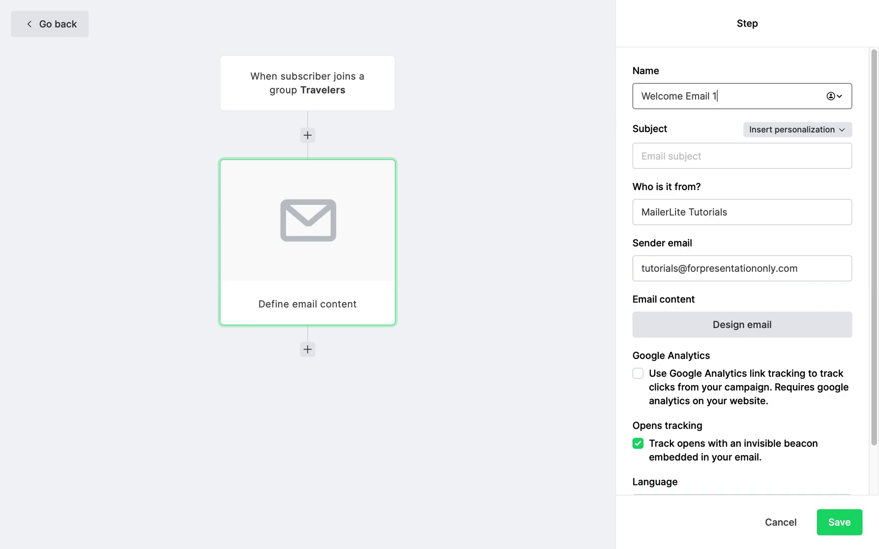
pyautogui.click(688, 154)
pyautogui.write('Passio')
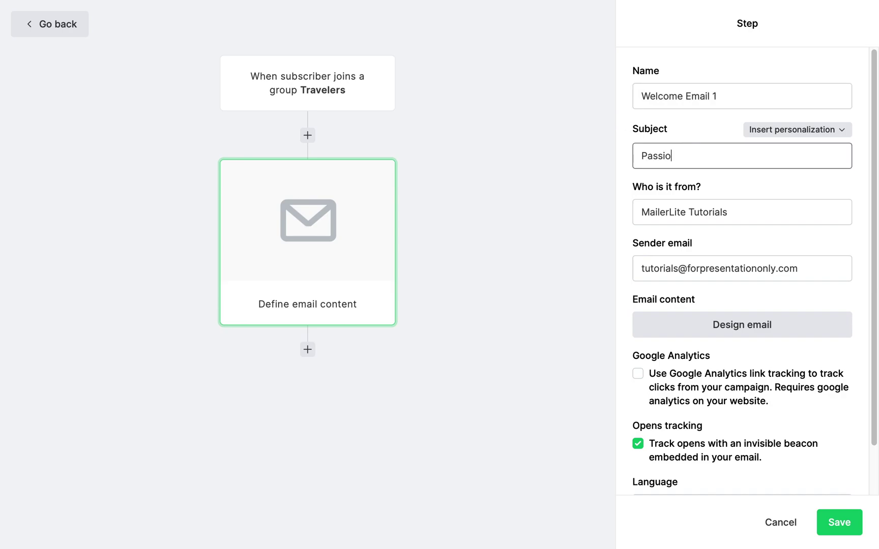
pyautogui.write('nate About Travelling?')
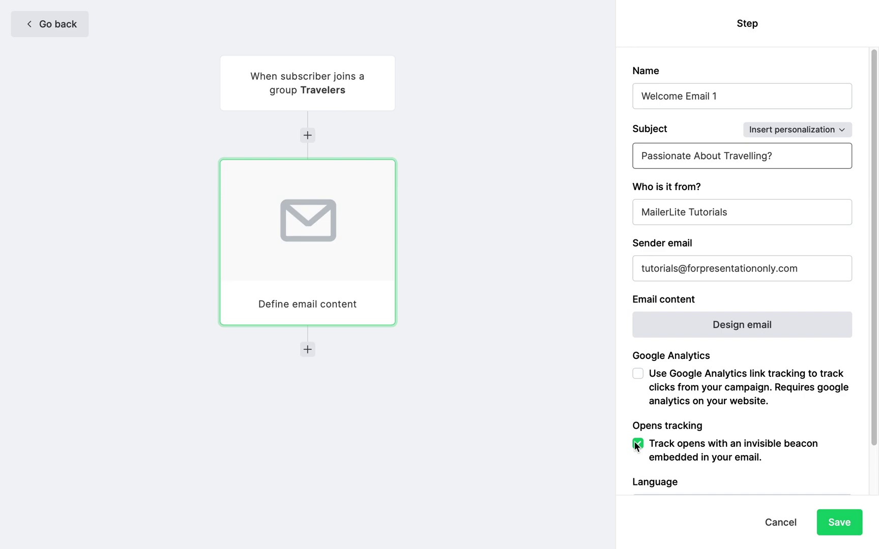
pyautogui.scroll(-1, 673, 478)
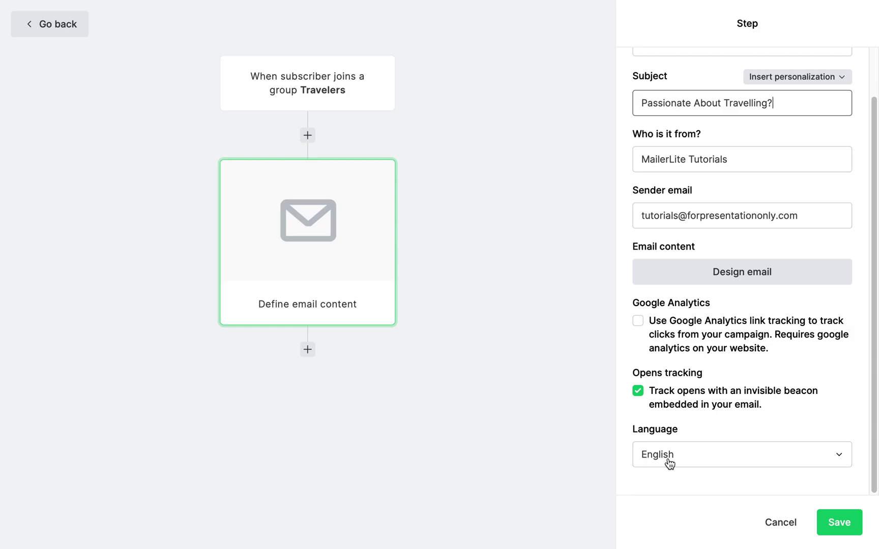
# Step: Start designing the email and browse recent emails filtered to Automations
pyautogui.click(731, 276)
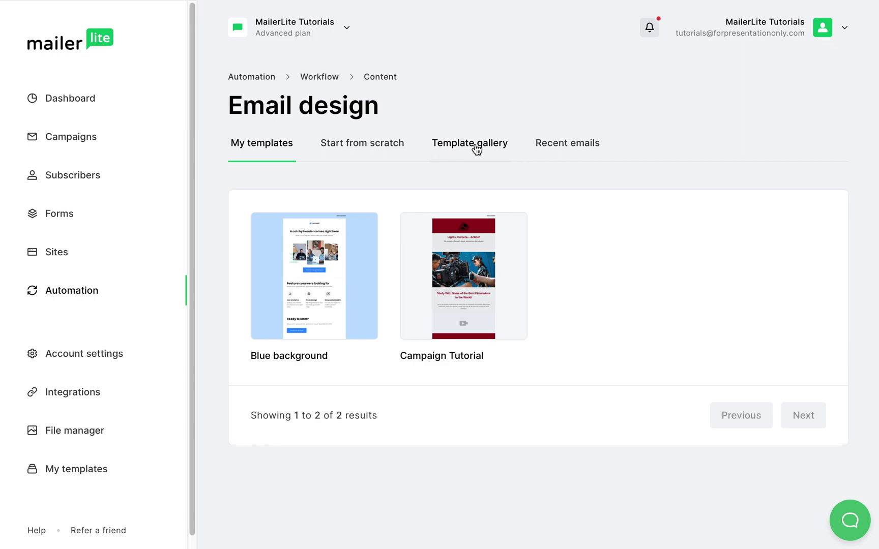
pyautogui.click(559, 145)
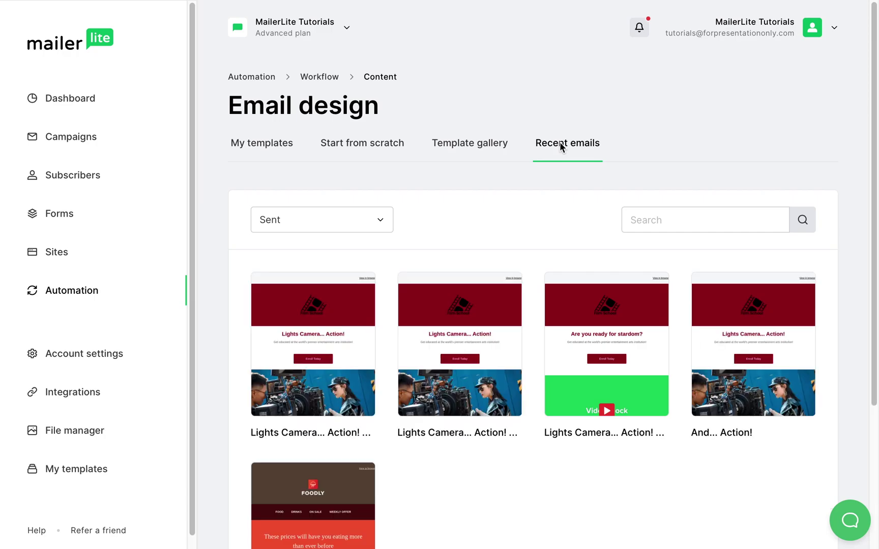
pyautogui.click(379, 226)
pyautogui.click(300, 295)
pyautogui.scroll(-4, 322, 338)
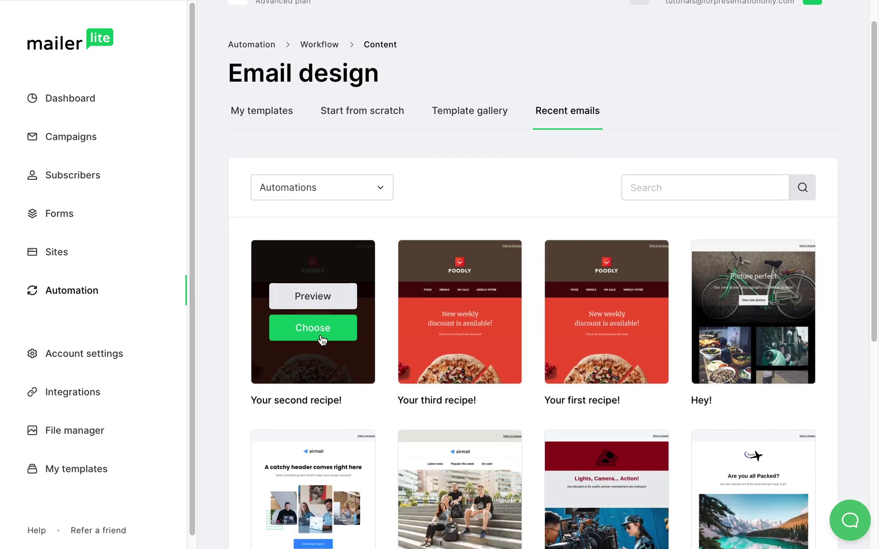
pyautogui.scroll(-4, 322, 340)
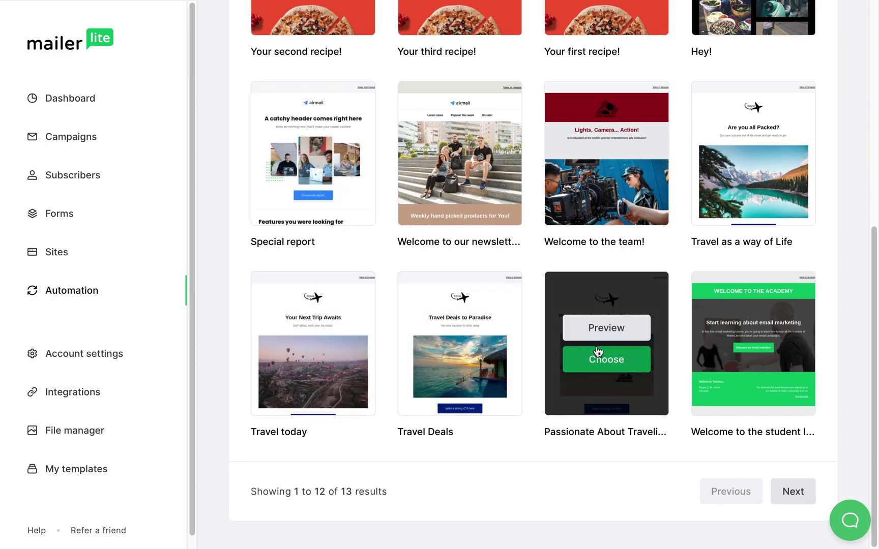
# Step: Reuse the earlier Passionate About Travelling email design, review it, and finish editing
pyautogui.click(606, 359)
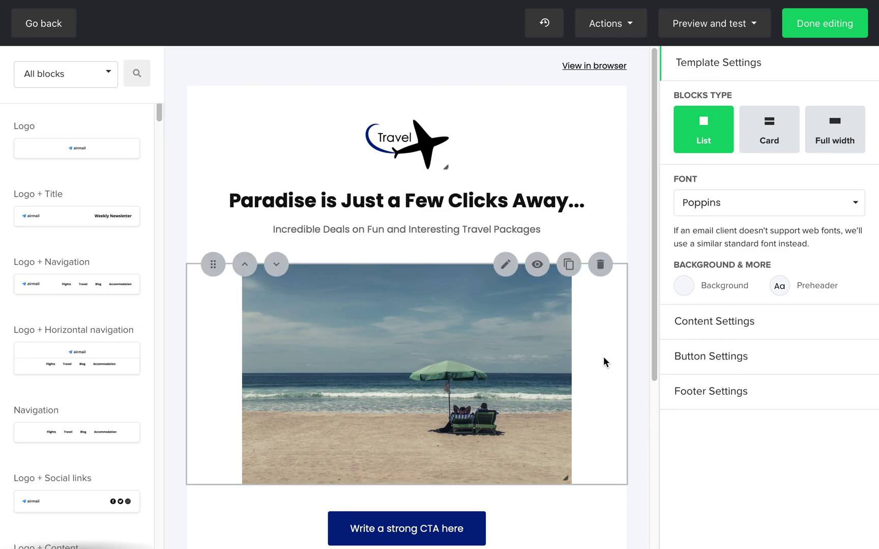
pyautogui.scroll(-1, 642, 384)
pyautogui.scroll(-5, 641, 383)
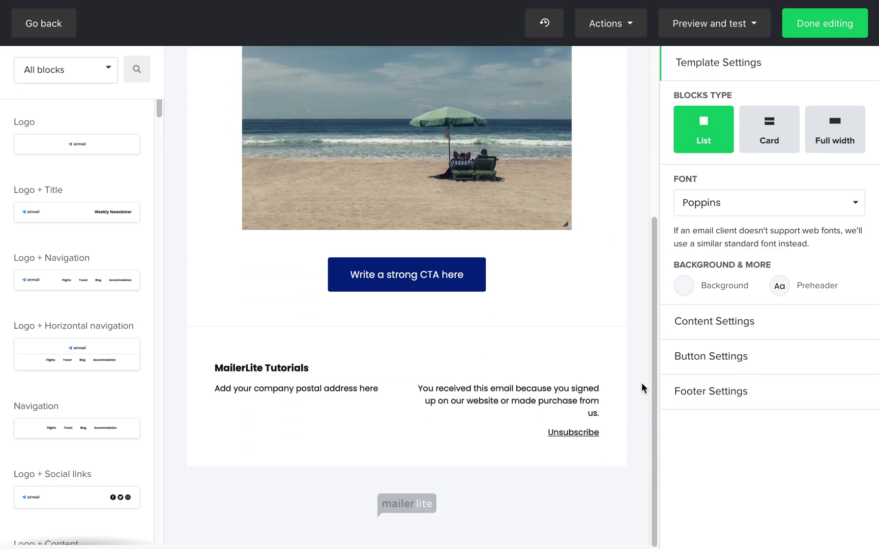
pyautogui.scroll(5, 642, 383)
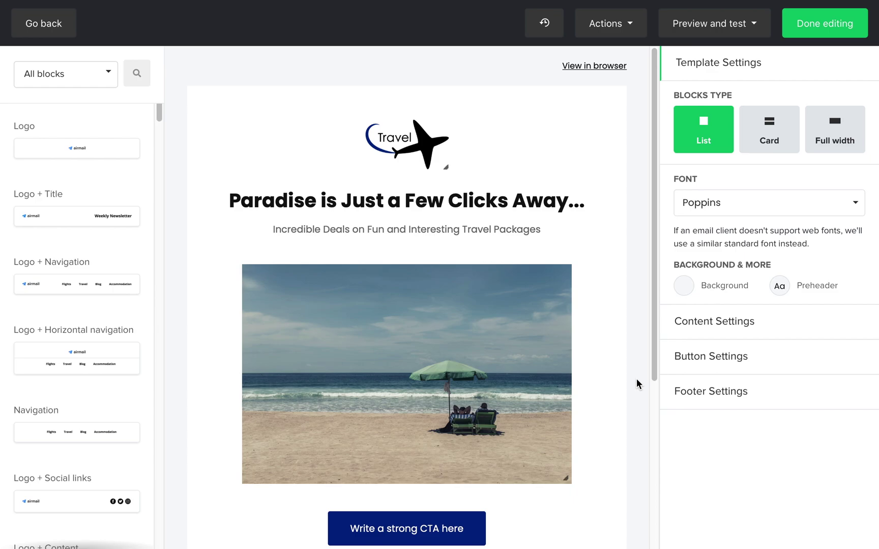
pyautogui.click(823, 27)
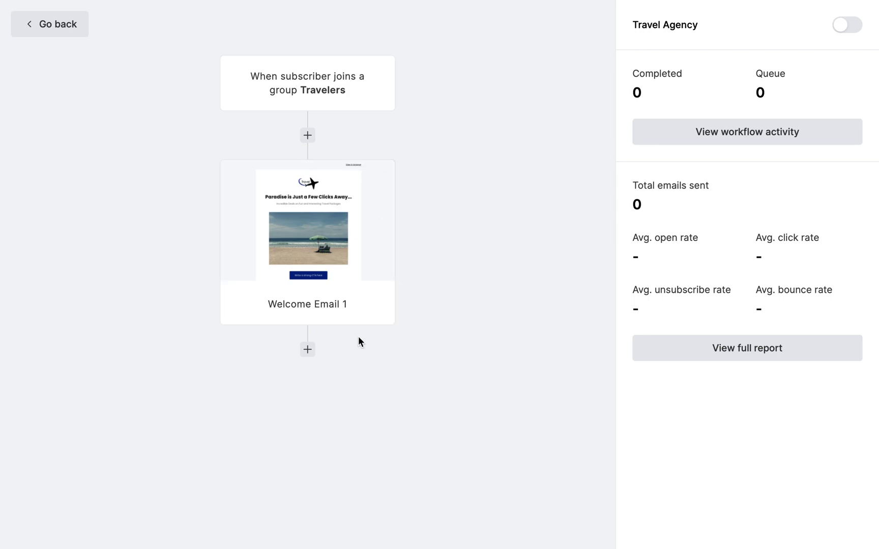
# Step: Add a delay step of 3 days after Welcome Email 1 and save it
pyautogui.click(307, 349)
pyautogui.click(267, 431)
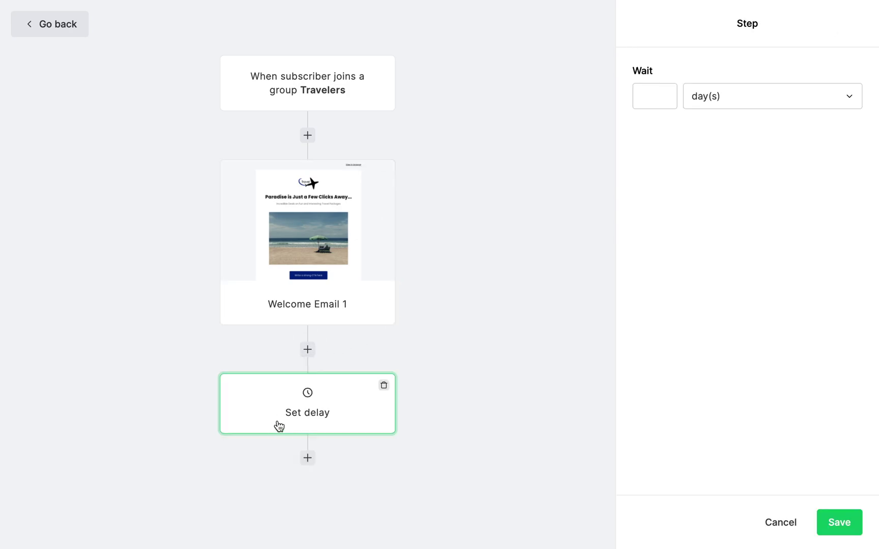
pyautogui.click(652, 94)
pyautogui.write('3')
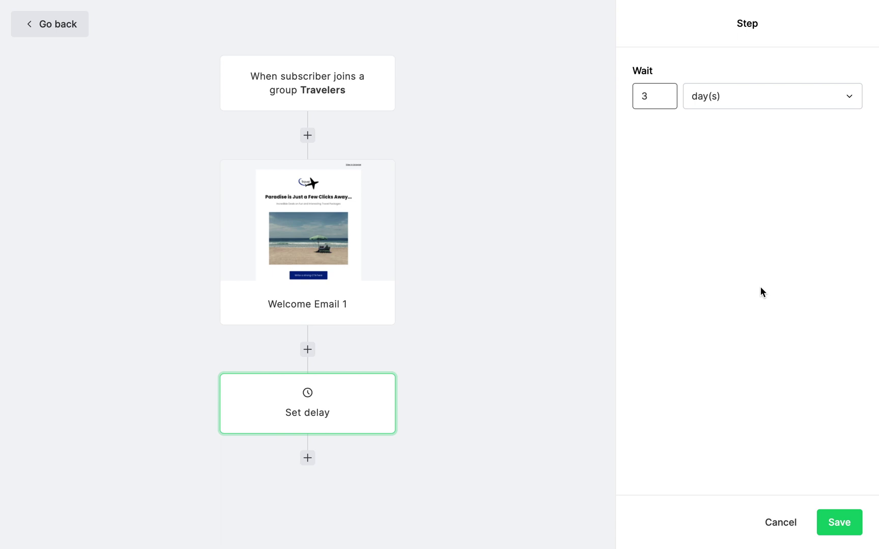
pyautogui.click(840, 523)
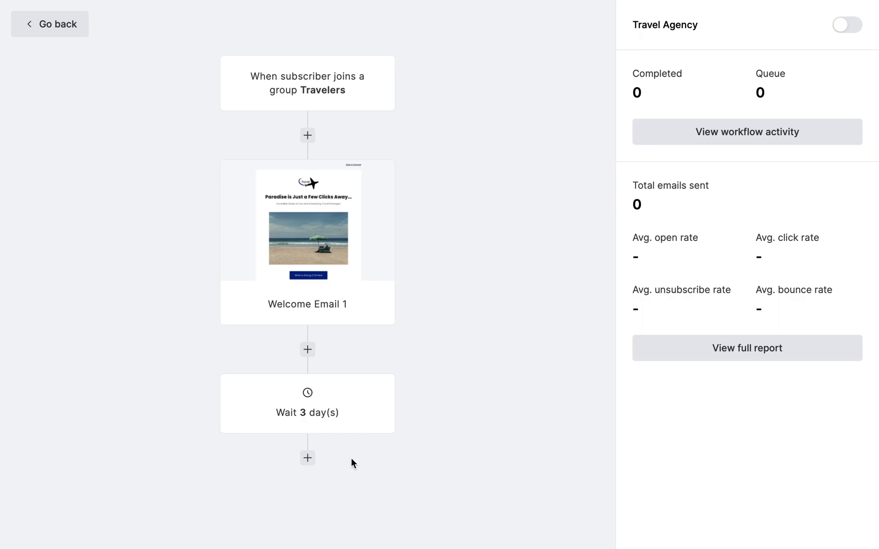
# Step: Add an email step after the 3-day delay for Travel Email 2
pyautogui.click(308, 459)
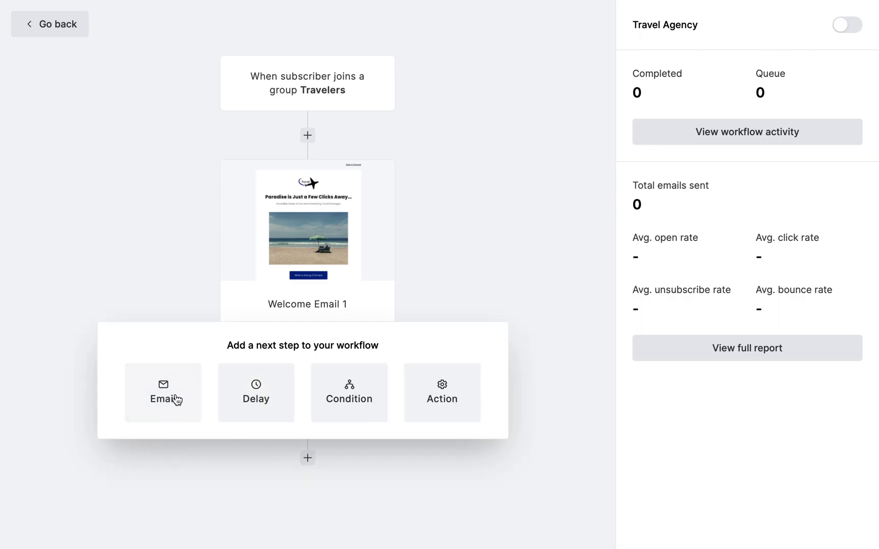
pyautogui.click(175, 401)
pyautogui.scroll(-3, 413, 458)
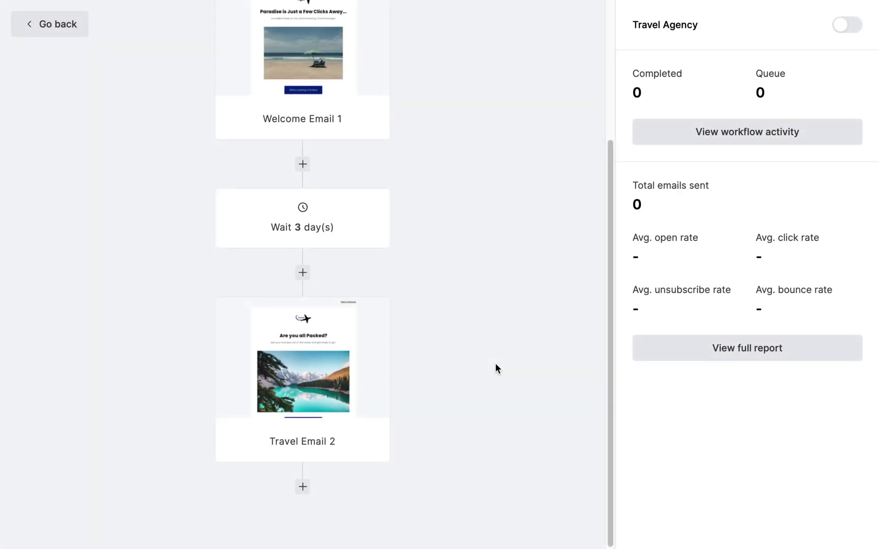
# Step: Add a 7-day delay after Travel Email 2 and save it
pyautogui.click(303, 490)
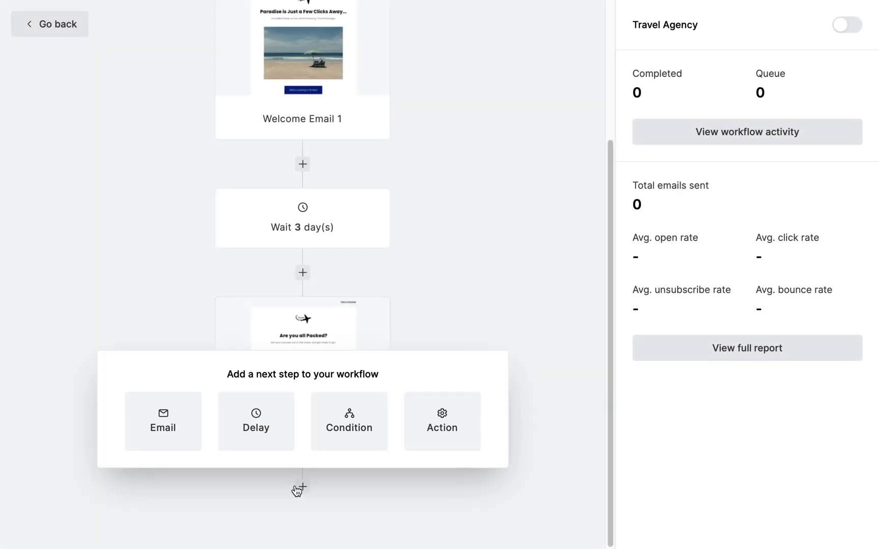
pyautogui.click(254, 427)
pyautogui.click(652, 104)
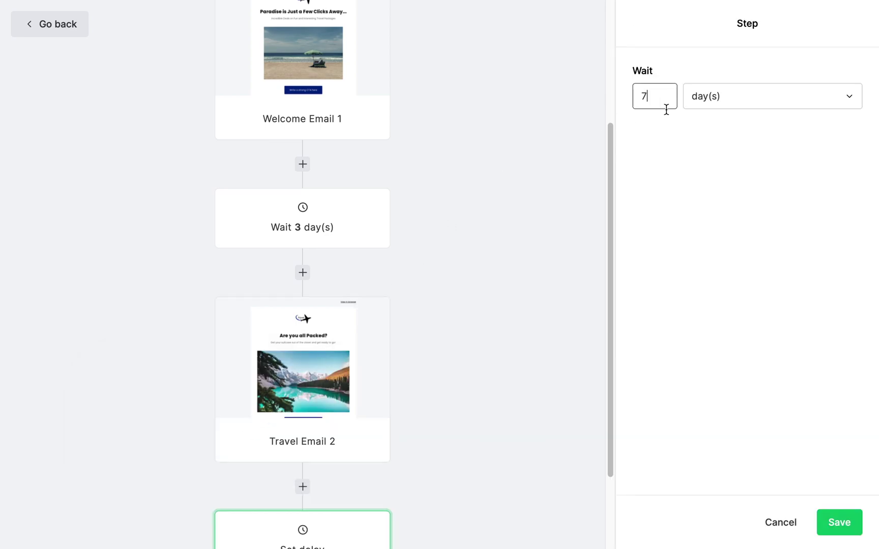
pyautogui.click(841, 521)
# Step: Add a workflow-activity condition checking whether Travel Email 2 was not opened, and save
pyautogui.scroll(-2, 559, 544)
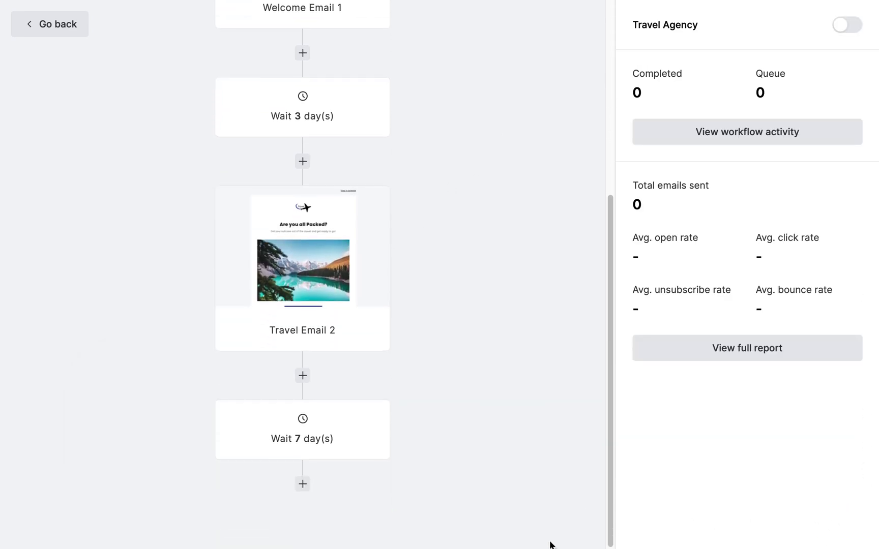
pyautogui.click(302, 484)
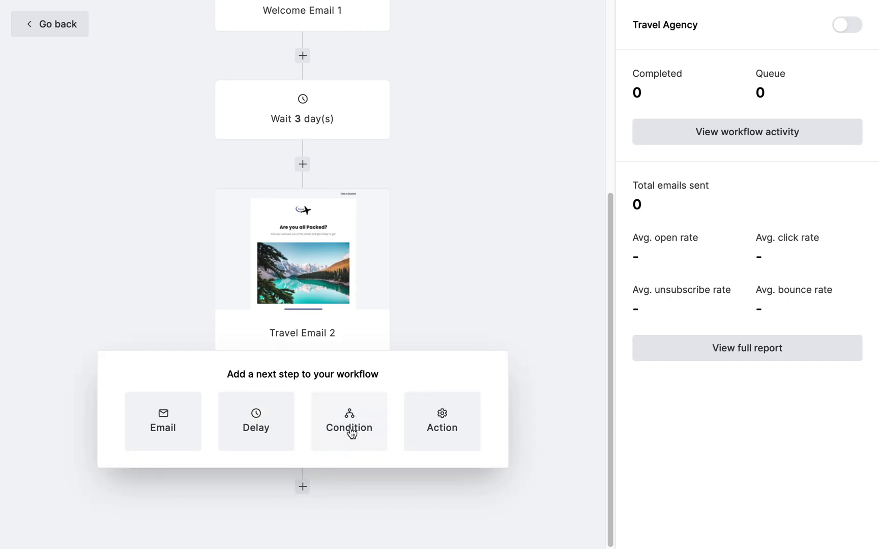
pyautogui.click(352, 432)
pyautogui.scroll(-2, 426, 463)
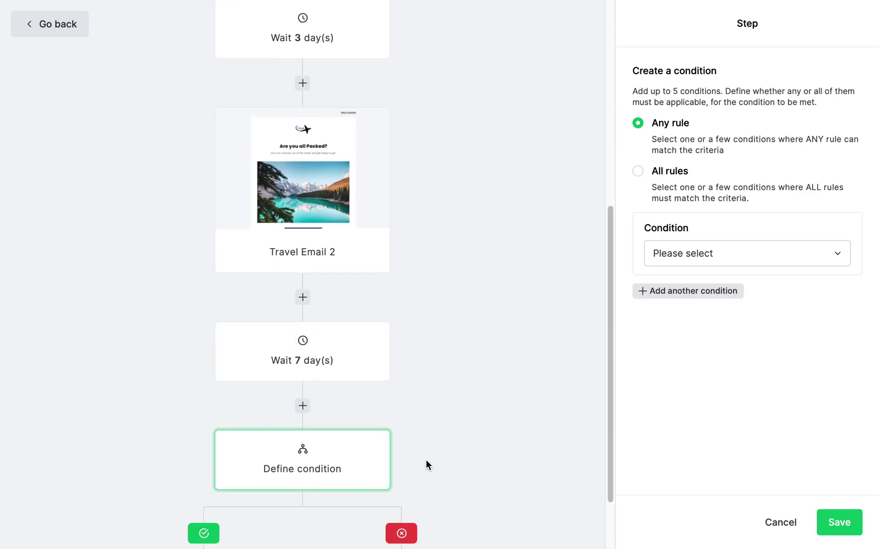
pyautogui.scroll(-2, 426, 465)
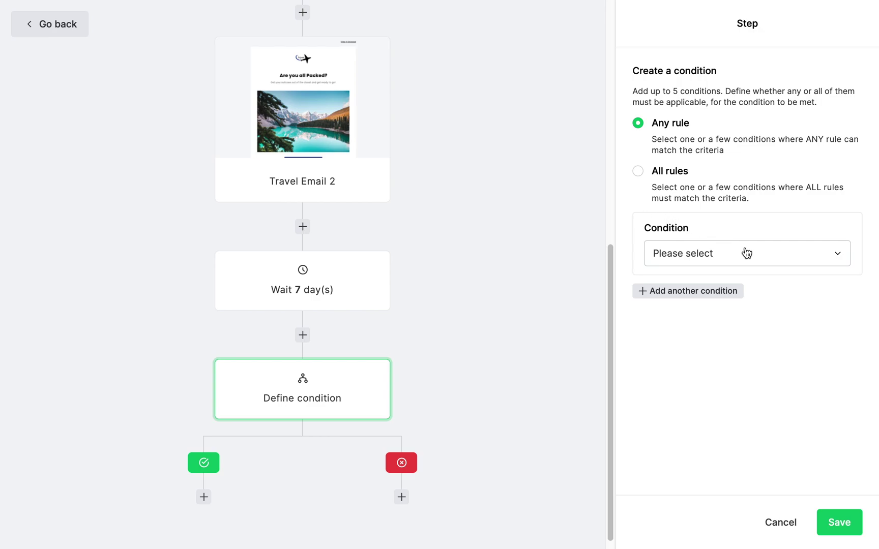
pyautogui.click(759, 255)
pyautogui.click(697, 312)
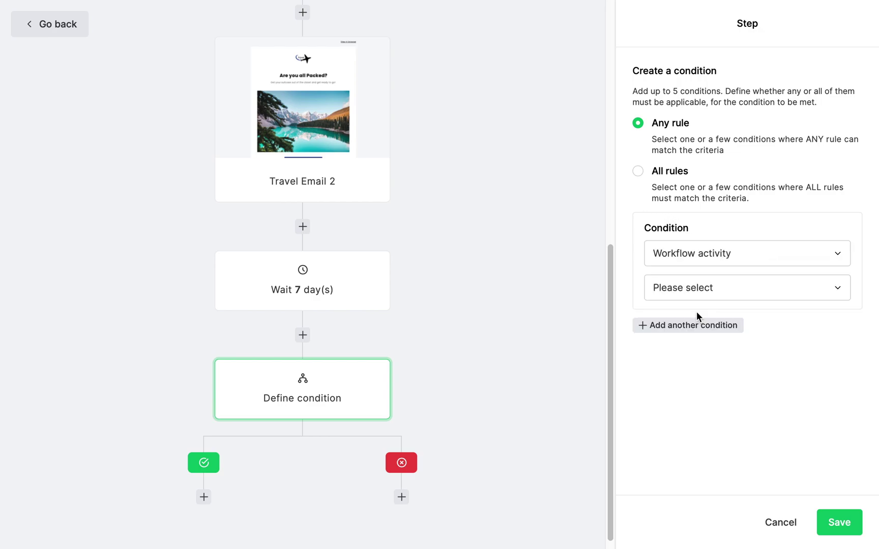
pyautogui.click(711, 300)
pyautogui.click(683, 380)
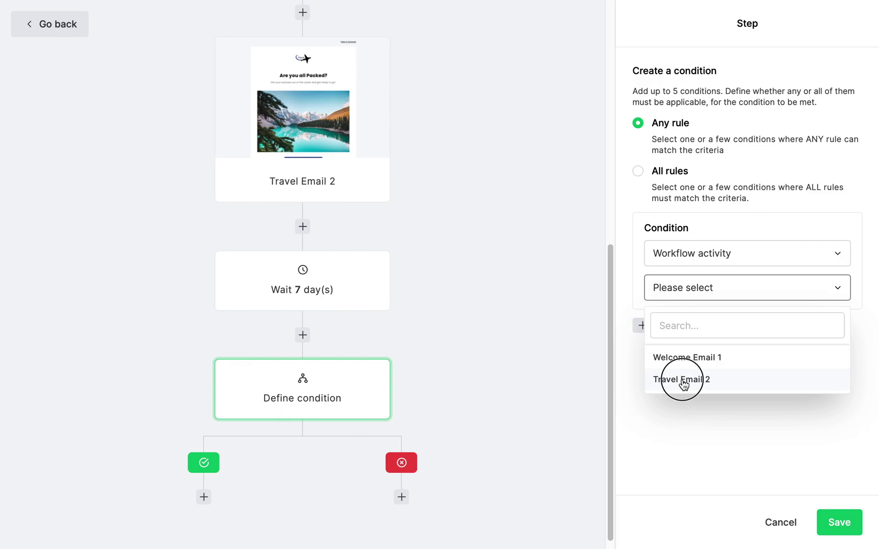
pyautogui.click(753, 326)
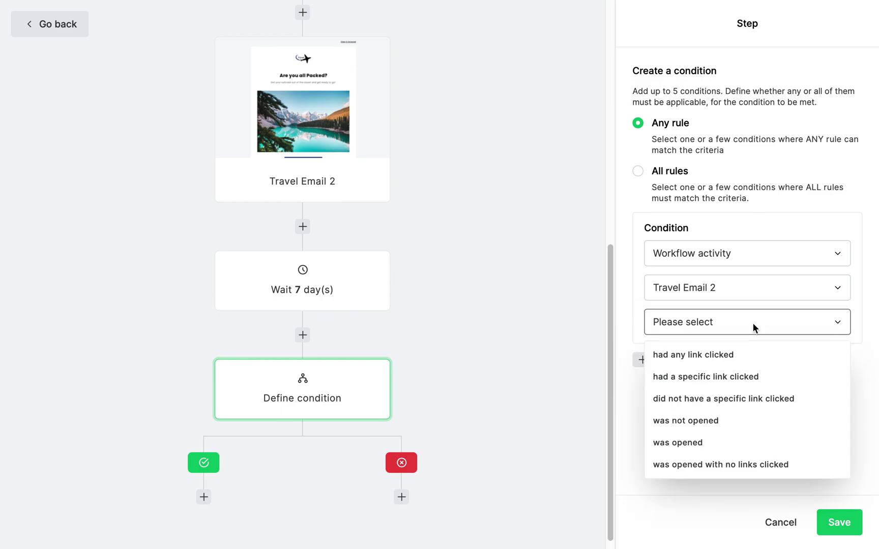
pyautogui.click(686, 421)
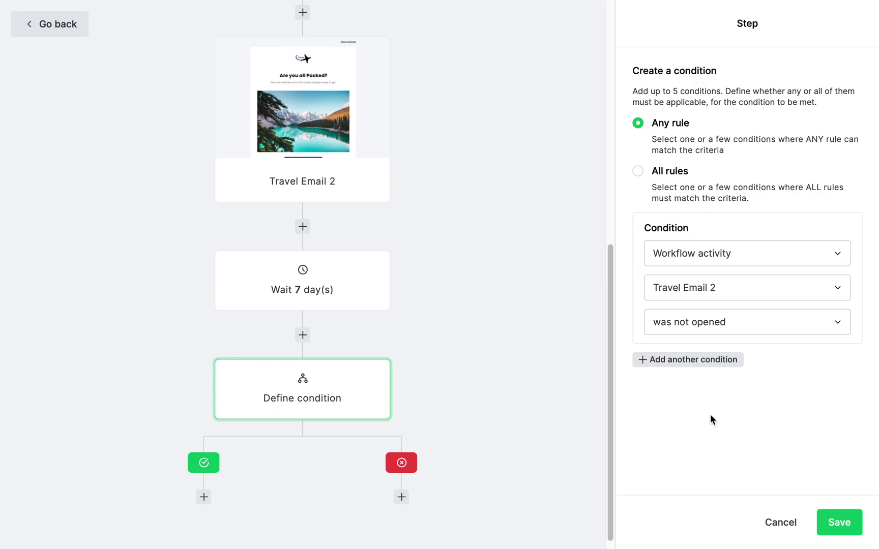
pyautogui.click(838, 521)
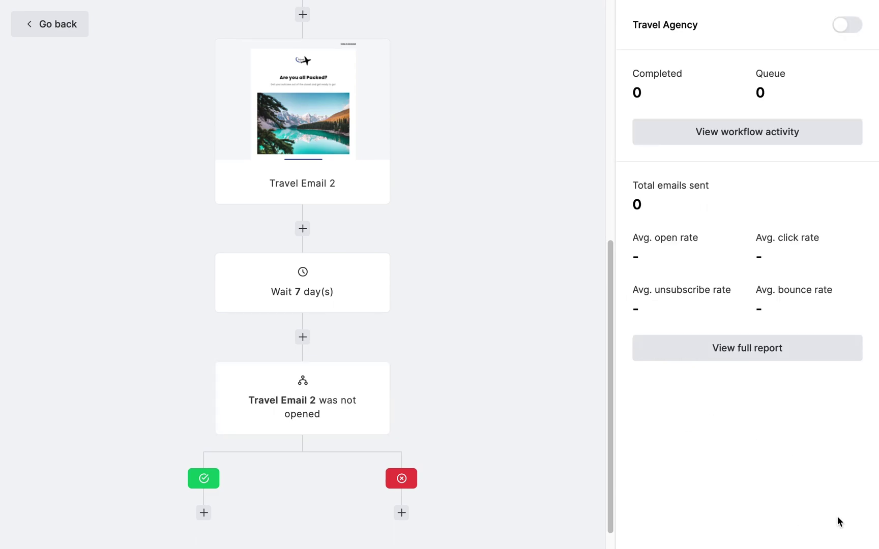
# Step: Put an email step on the condition's no branch
pyautogui.scroll(-1, 440, 494)
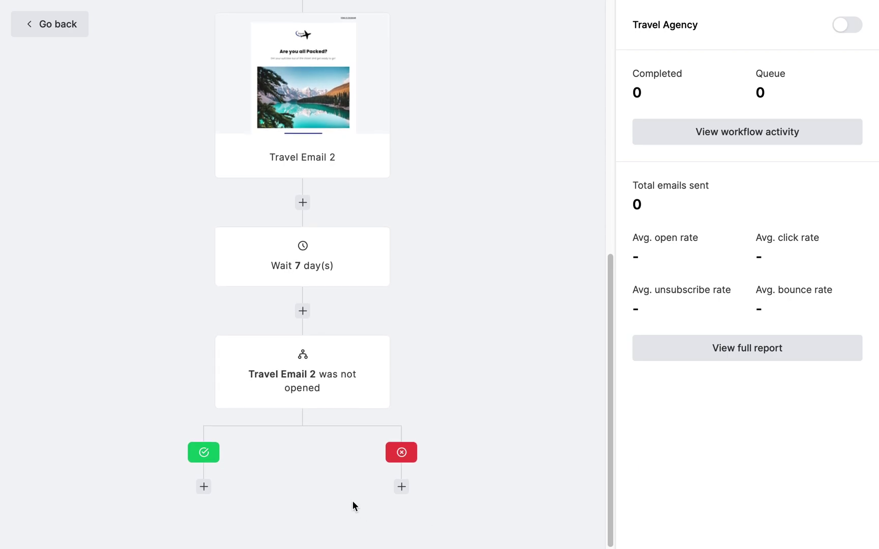
pyautogui.click(402, 487)
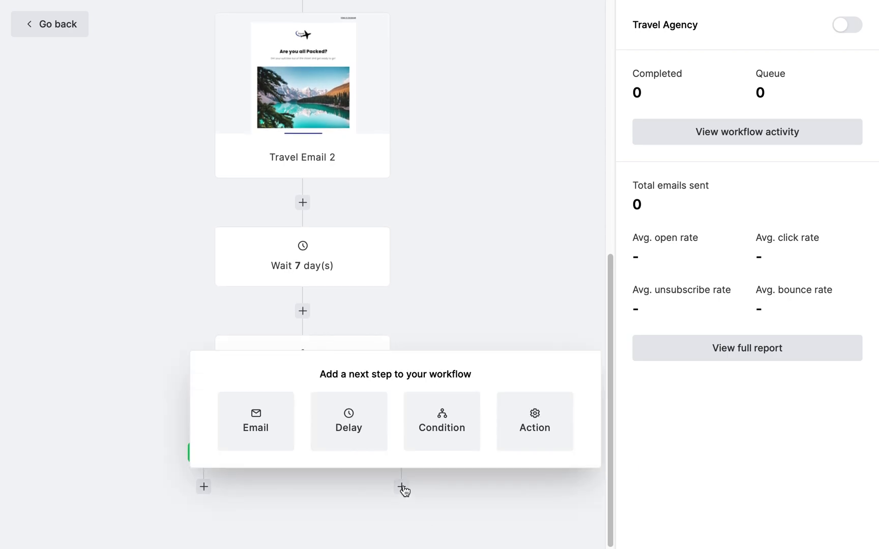
pyautogui.click(260, 418)
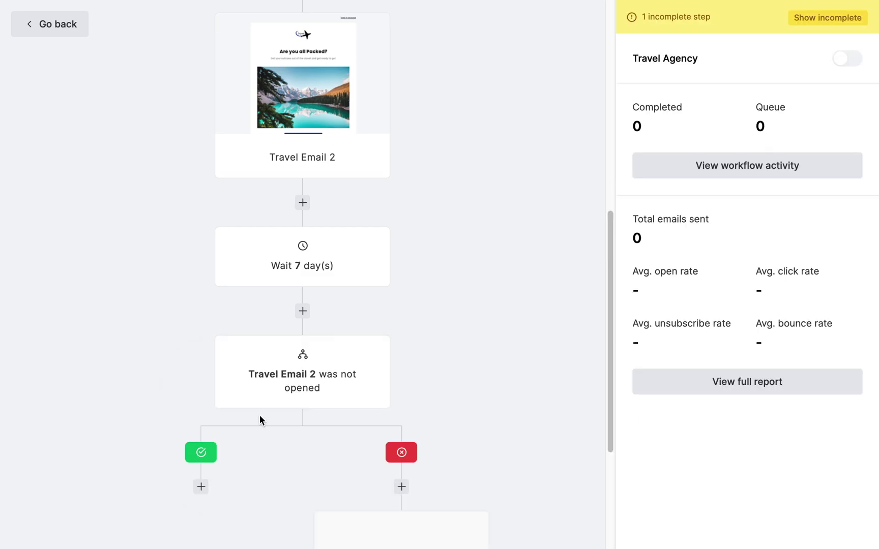
# Step: Put an action step on the yes branch and open its settings
pyautogui.scroll(-8, 497, 467)
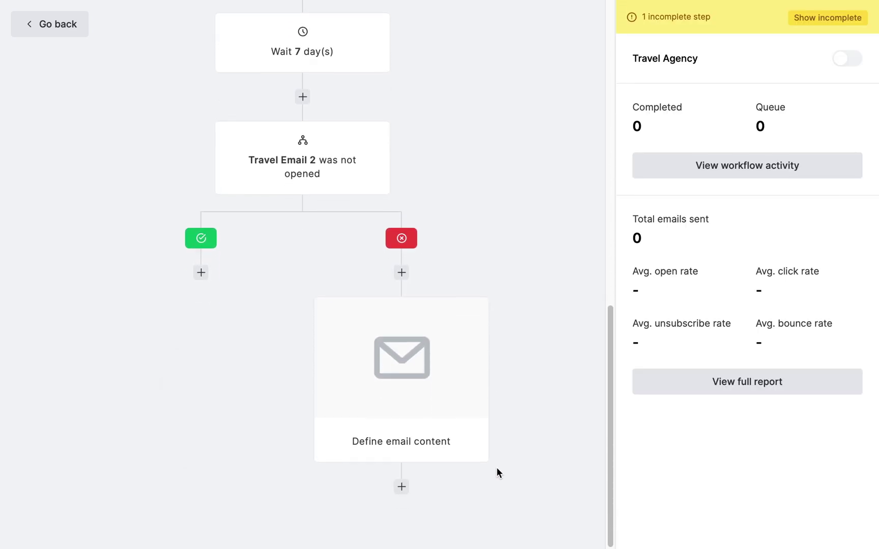
pyautogui.click(201, 273)
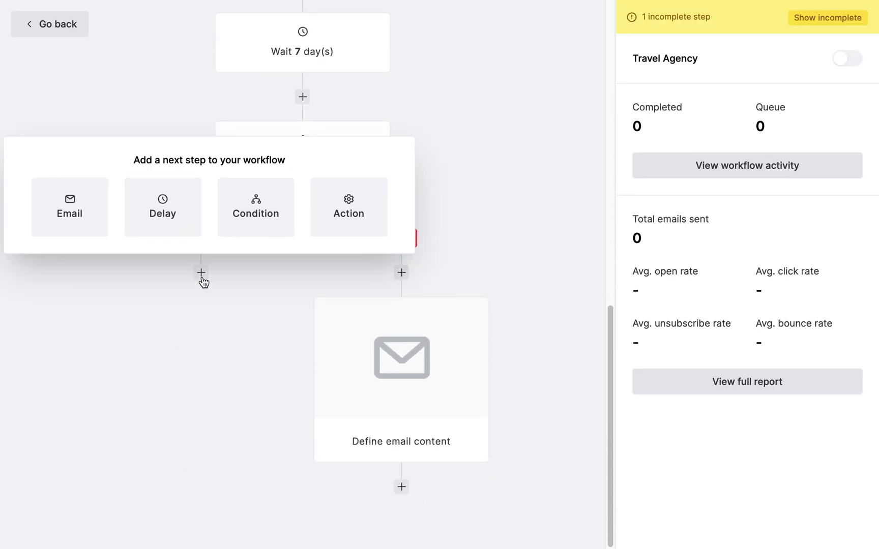
pyautogui.click(340, 218)
pyautogui.click(252, 335)
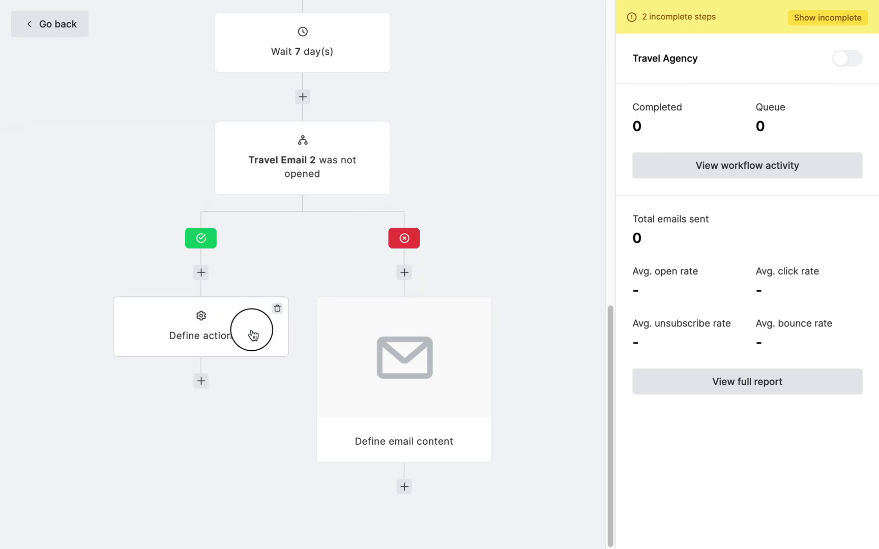
# Step: Set the yes-branch action to Move to a group, destination Demo Subs, and save
pyautogui.click(814, 134)
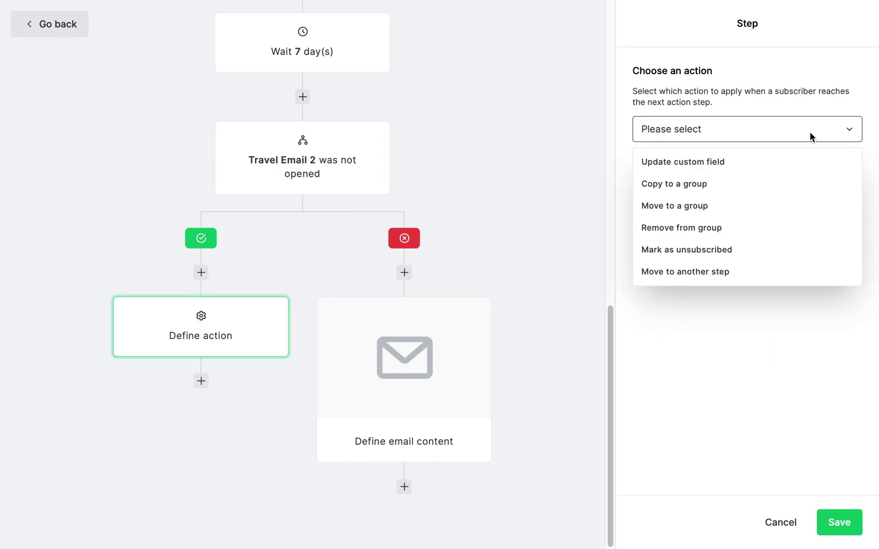
pyautogui.click(696, 214)
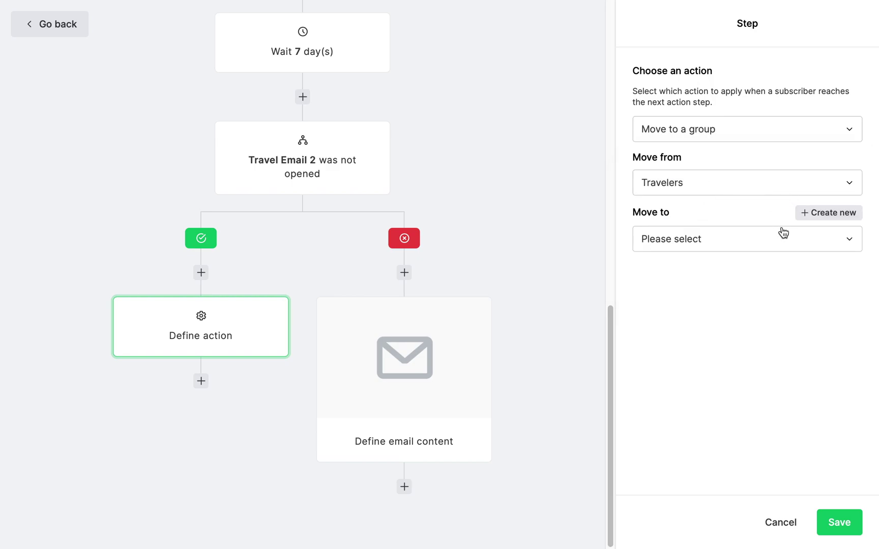
pyautogui.click(828, 237)
pyautogui.scroll(-3, 713, 361)
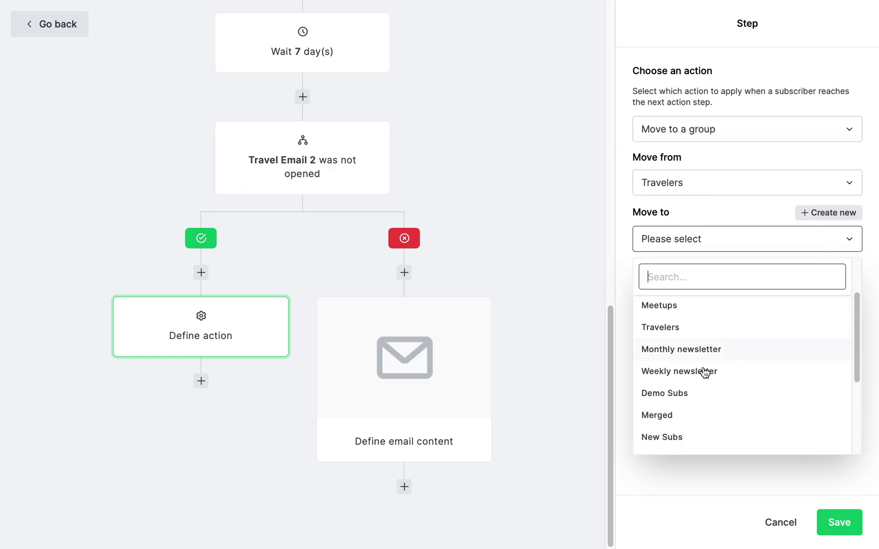
pyautogui.click(666, 394)
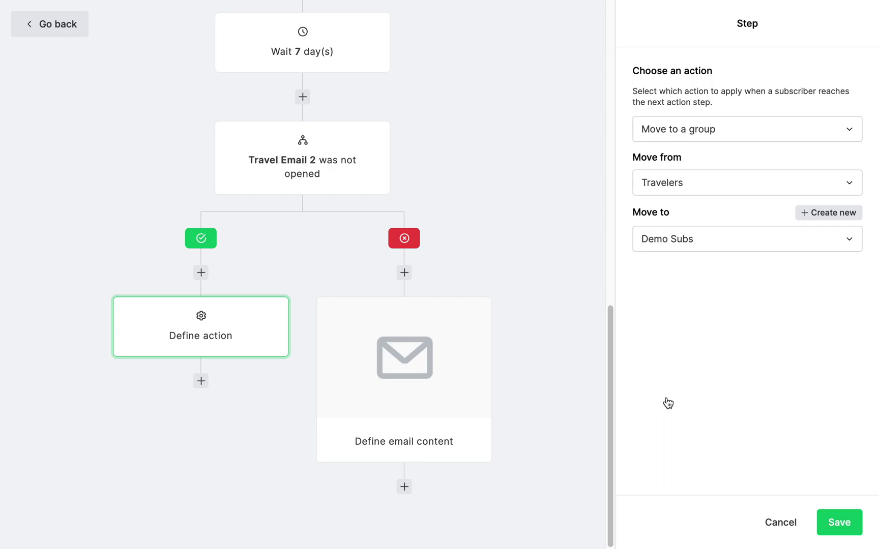
pyautogui.click(844, 526)
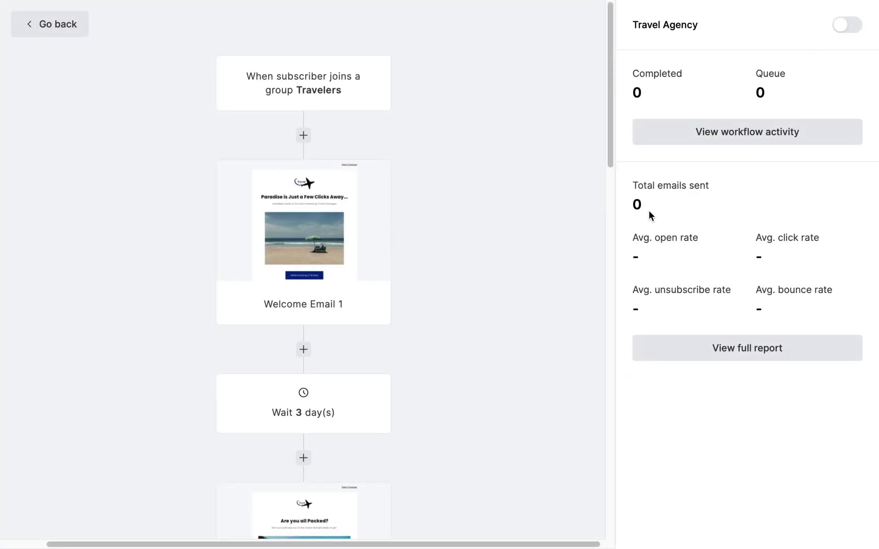
# Step: Scroll down the workflow canvas to review the finished branches, then back up to the trigger
pyautogui.scroll(-9, 588, 223)
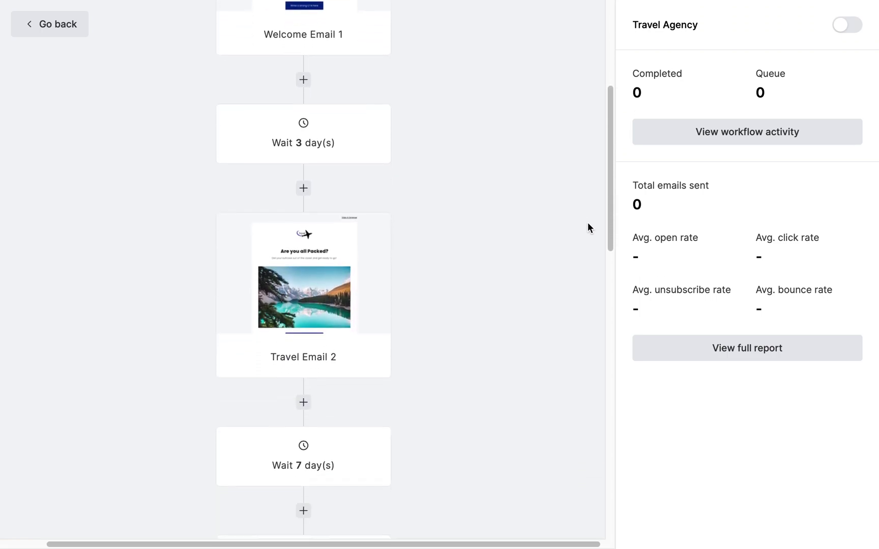
pyautogui.scroll(-9, 588, 226)
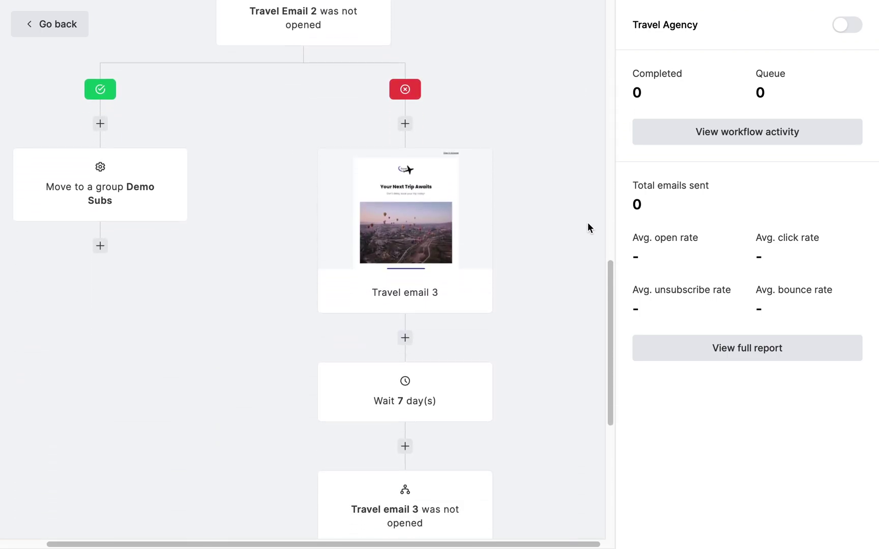
pyautogui.scroll(-6, 589, 228)
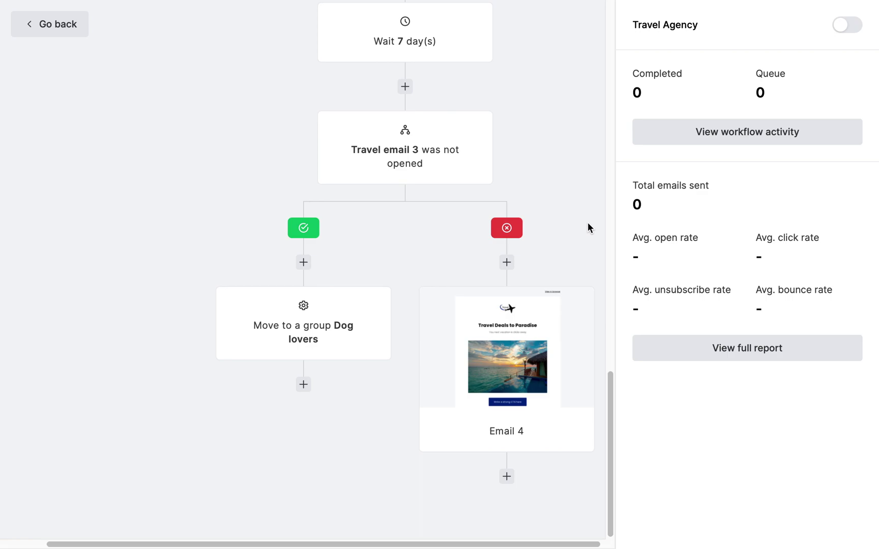
pyautogui.scroll(10, 588, 228)
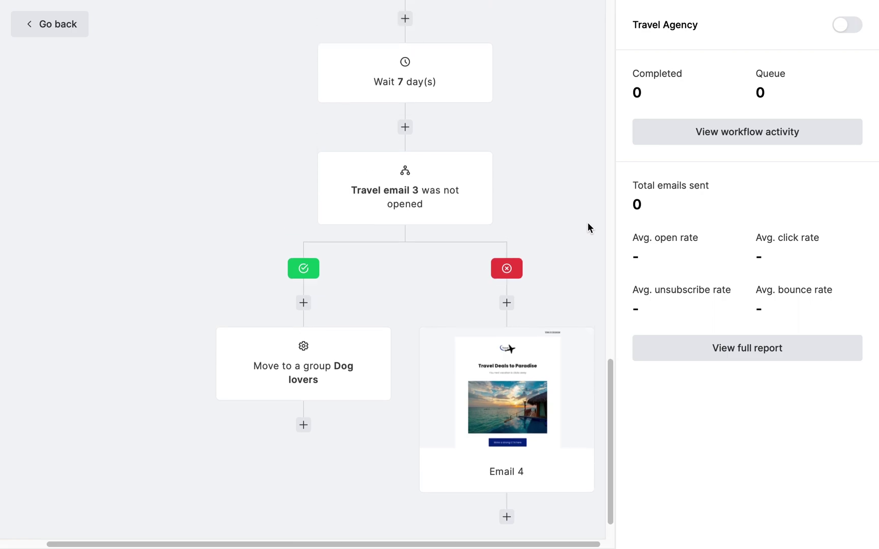
pyautogui.scroll(11, 588, 228)
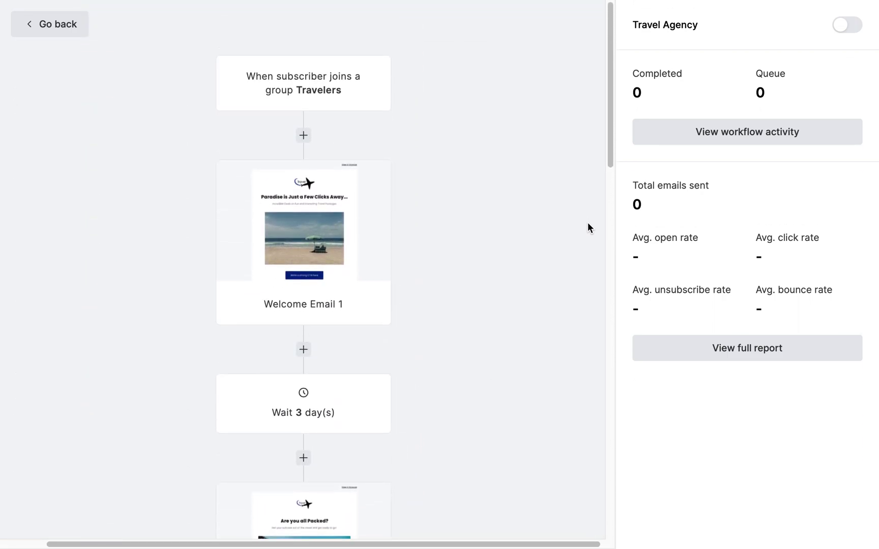
# Step: Activate the Travel Agency workflow using its on/off toggle
pyautogui.click(859, 27)
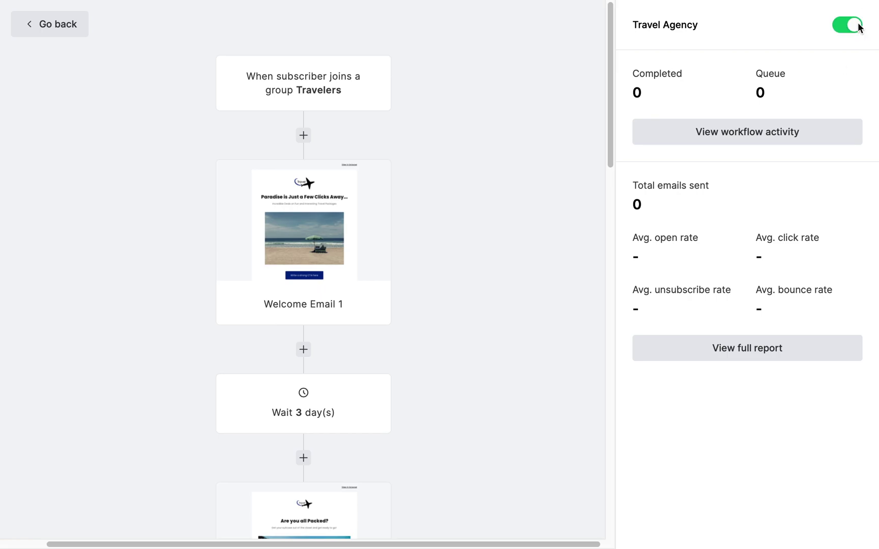